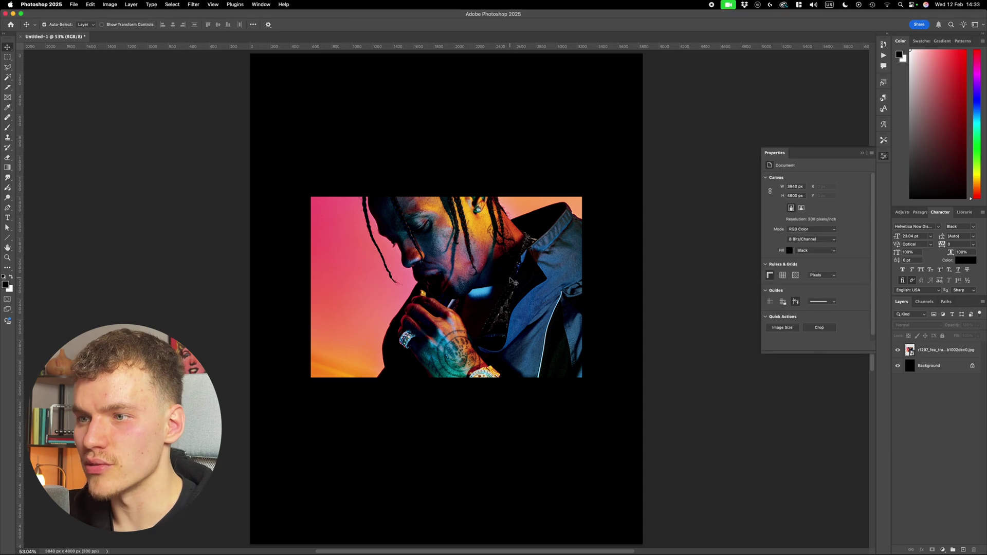
# Step: Add a Solid Color fill layer with hex 808080 above the portrait photo layer
pyautogui.click(934, 353)
pyautogui.click(943, 550)
pyautogui.click(944, 389)
pyautogui.write('808080')
# Step: Confirm the 808080 grey fill and convert it to a smart object for the Camera Raw Filter
pyautogui.click(542, 254)
pyautogui.click(195, 4)
pyautogui.click(233, 71)
pyautogui.click(519, 200)
# Step: Set Camera Raw Effects grain to 100 with size 70 and apply it
pyautogui.click(805, 164)
pyautogui.click(883, 225)
pyautogui.click(884, 224)
pyautogui.click(883, 230)
pyautogui.moveTo(850, 241)
pyautogui.mouseDown()
pyautogui.moveTo(869, 243)
pyautogui.moveTo(860, 257)
pyautogui.mouseUp()
pyautogui.click(889, 542)
# Step: Set the Color Fill 1 grain layer to Overlay blend mode
pyautogui.click(979, 352)
pyautogui.click(935, 328)
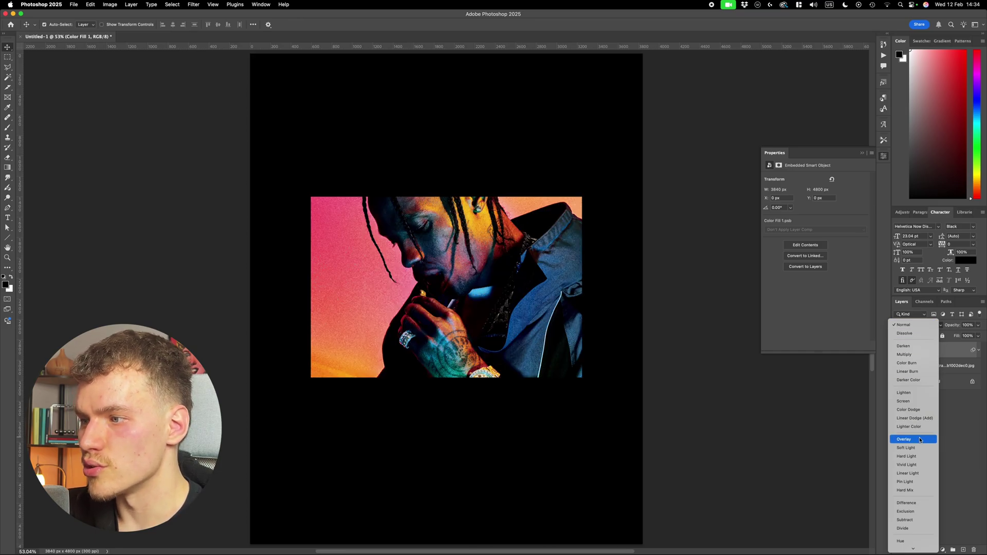
pyautogui.click(920, 440)
# Step: Add a Threshold adjustment layer with its level at 114
pyautogui.click(943, 548)
pyautogui.click(952, 533)
pyautogui.moveTo(816, 221)
pyautogui.mouseDown()
pyautogui.moveTo(843, 221)
pyautogui.moveTo(816, 220)
pyautogui.moveTo(829, 220)
pyautogui.mouseUp()
# Step: Set Color Fill 1 to Hard Light and duplicate it with the copy in Overlay mode
pyautogui.click(940, 368)
pyautogui.click(927, 327)
pyautogui.click(922, 343)
pyautogui.press('super+j')
pyautogui.press('super+j')
pyautogui.scroll(5, 588, 260)
pyautogui.scroll(-1, 584, 297)
pyautogui.click(918, 325)
pyautogui.click(929, 309)
pyautogui.scroll(-4, 674, 241)
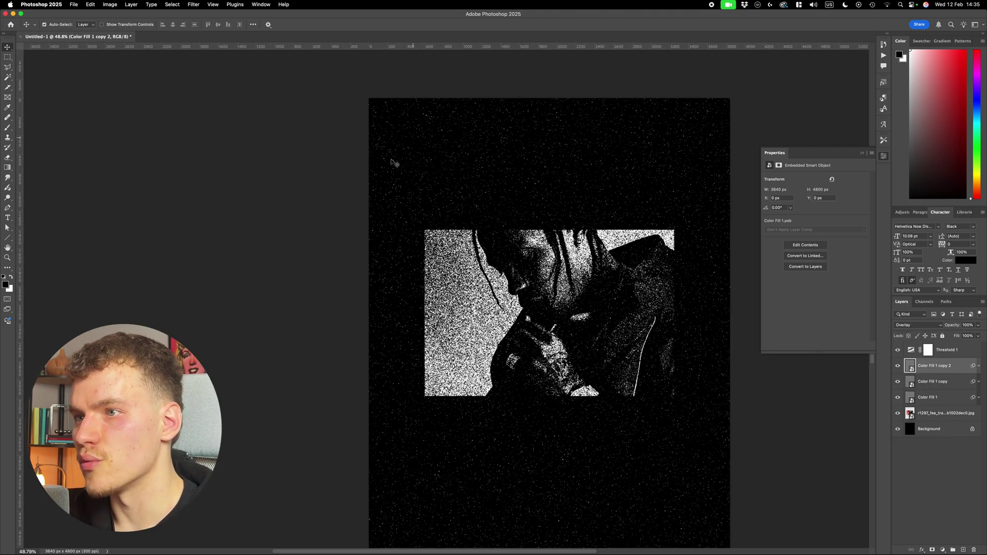
# Step: Group the three grain layers and mask the group to the photo's outline
pyautogui.keyDown('shift'); pyautogui.click(944, 402); pyautogui.keyUp('shift')
pyautogui.click(953, 550)
pyautogui.keyDown('super'); pyautogui.click(910, 378); pyautogui.keyUp('super')
pyautogui.click(933, 550)
pyautogui.scroll(2, 650, 311)
# Step: Set Color Fill 1 copy 2 to Hard Light and delete the Color Fill 1 copy layer
pyautogui.click(906, 366)
pyautogui.click(946, 382)
pyautogui.click(928, 325)
pyautogui.click(930, 342)
pyautogui.hotkey('alt', '[')
pyautogui.press('BackSpace')
# Step: Raise the Threshold 1 level to 174
pyautogui.click(929, 350)
pyautogui.click(912, 366)
pyautogui.click(913, 350)
pyautogui.click(911, 350)
pyautogui.moveTo(824, 220)
pyautogui.mouseDown()
pyautogui.moveTo(806, 221)
pyautogui.moveTo(834, 225)
pyautogui.moveTo(796, 224)
pyautogui.moveTo(819, 224)
pyautogui.mouseUp()
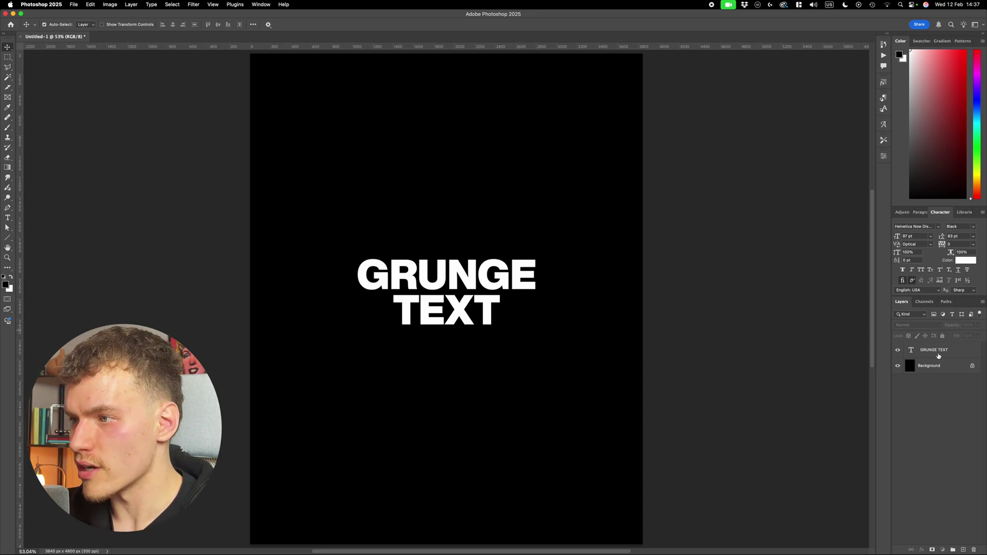
# Step: Convert the GRUNGE TEXT layer to a smart object
pyautogui.click(938, 353)
pyautogui.rightClick(947, 354)
pyautogui.click(937, 415)
# Step: Start a Field Blur: 15 px first pin, sharp pin over GE, 54 px pin below, sharp pin under U
pyautogui.click(194, 4)
pyautogui.moveTo(230, 108)
pyautogui.click(316, 108)
pyautogui.moveTo(453, 299); pyautogui.dragTo(554, 250)
pyautogui.click(502, 310)
pyautogui.moveTo(504, 312); pyautogui.dragTo(502, 324)
pyautogui.moveTo(503, 325); pyautogui.dragTo(495, 288)
pyautogui.click(470, 342)
pyautogui.moveTo(464, 335); pyautogui.dragTo(438, 268)
pyautogui.click(436, 288)
# Step: Add 20 px, 43 px and 56 px blur pins around the letters, adjust pins, and apply the Field Blur
pyautogui.click(472, 229)
pyautogui.moveTo(479, 242); pyautogui.dragTo(449, 243)
pyautogui.click(368, 268)
pyautogui.moveTo(371, 263)
pyautogui.mouseDown()
pyautogui.moveTo(368, 271)
pyautogui.moveTo(365, 242)
pyautogui.moveTo(380, 246)
pyautogui.mouseUp()
pyautogui.click(391, 336)
pyautogui.moveTo(380, 246)
pyautogui.mouseDown()
pyautogui.moveTo(379, 263)
pyautogui.moveTo(369, 230)
pyautogui.mouseUp()
pyautogui.moveTo(450, 233); pyautogui.dragTo(442, 243)
pyautogui.moveTo(496, 288); pyautogui.dragTo(500, 299)
pyautogui.press('Return')
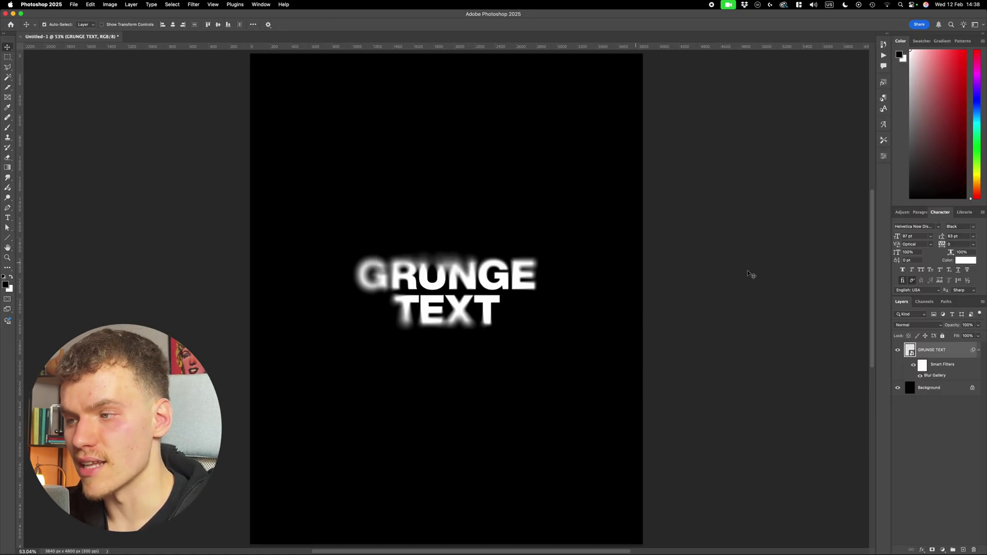
# Step: Unlock the background, merge it with the blurred text, and convert the result to a smart object
pyautogui.click(973, 389)
pyautogui.keyDown('shift'); pyautogui.click(964, 354); pyautogui.keyUp('shift')
pyautogui.press('super+e')
pyautogui.rightClick(957, 354)
pyautogui.click(905, 481)
# Step: Open the Filter Gallery with the canvas fit in the preview and Sketch filters expanded
pyautogui.click(193, 4)
pyautogui.click(267, 62)
pyautogui.click(253, 448)
pyautogui.click(286, 541)
pyautogui.click(487, 157)
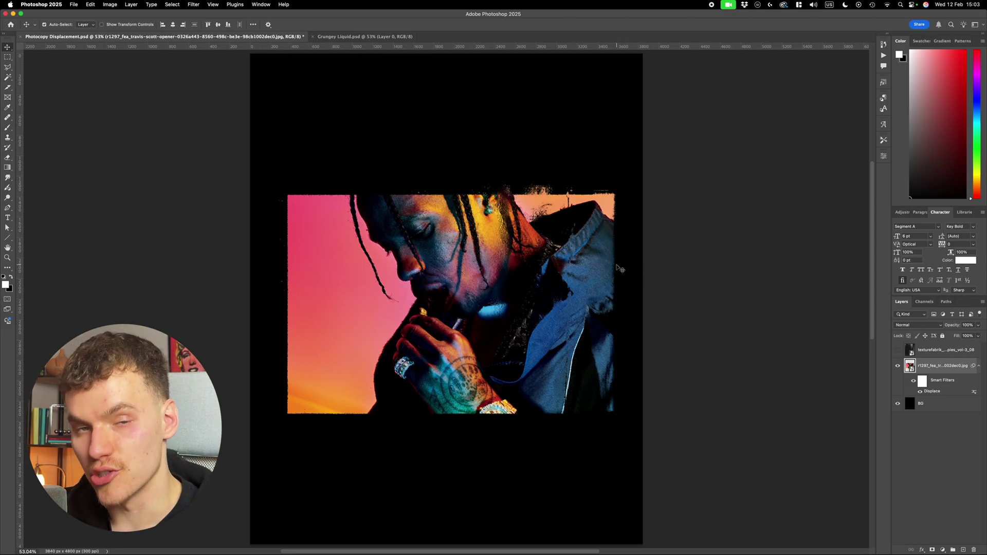
# Step: Zoom in on the hair and shoulder to inspect the frayed Displace edges
pyautogui.scroll(3, 534, 199)
pyautogui.scroll(4, 498, 283)
pyautogui.scroll(5, 518, 150)
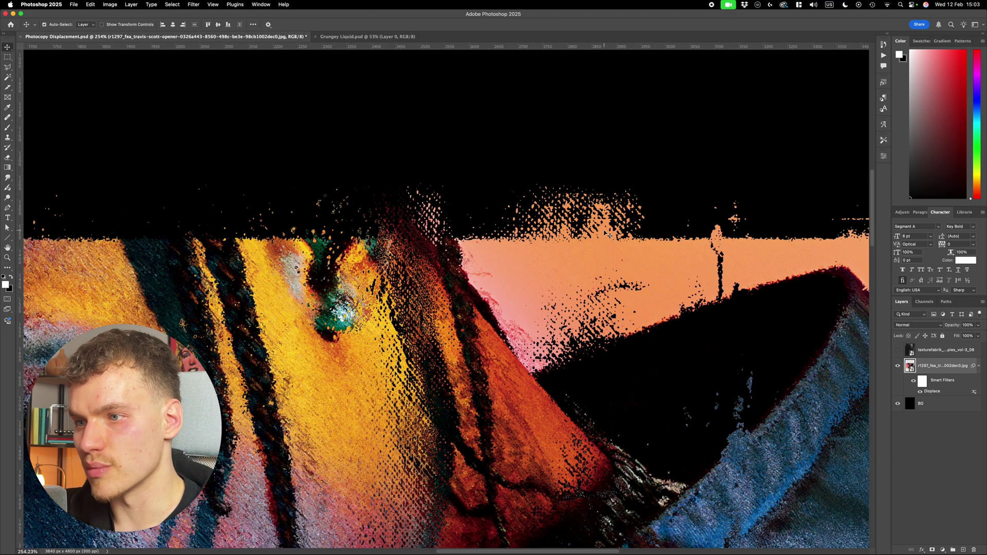
# Step: Show the texturefabrik texture layer in Screen blend mode over the fitted poster, toggling it to compare
pyautogui.press('super+0')
pyautogui.click(917, 354)
pyautogui.click(897, 350)
pyautogui.click(917, 324)
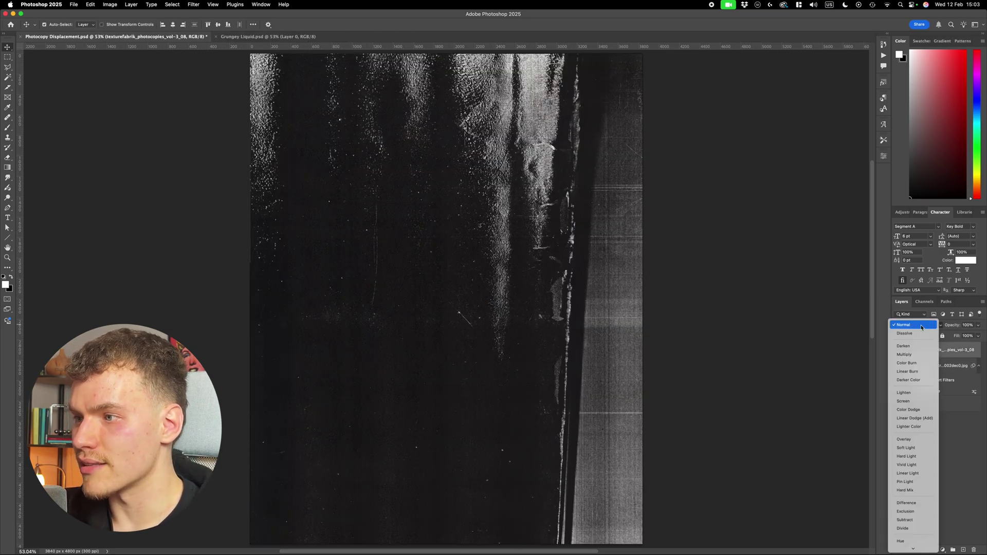
pyautogui.click(903, 401)
pyautogui.scroll(5, 470, 247)
pyautogui.scroll(-4, 531, 232)
pyautogui.hscroll(4, 530, 231)
pyautogui.scroll(3, 564, 358)
pyautogui.click(898, 350)
pyautogui.click(898, 351)
# Step: Lower the texturefabrik layer's opacity, entering 50 in the Opacity field
pyautogui.click(969, 325)
pyautogui.write('50')
pyautogui.press('Return')
pyautogui.write('5')
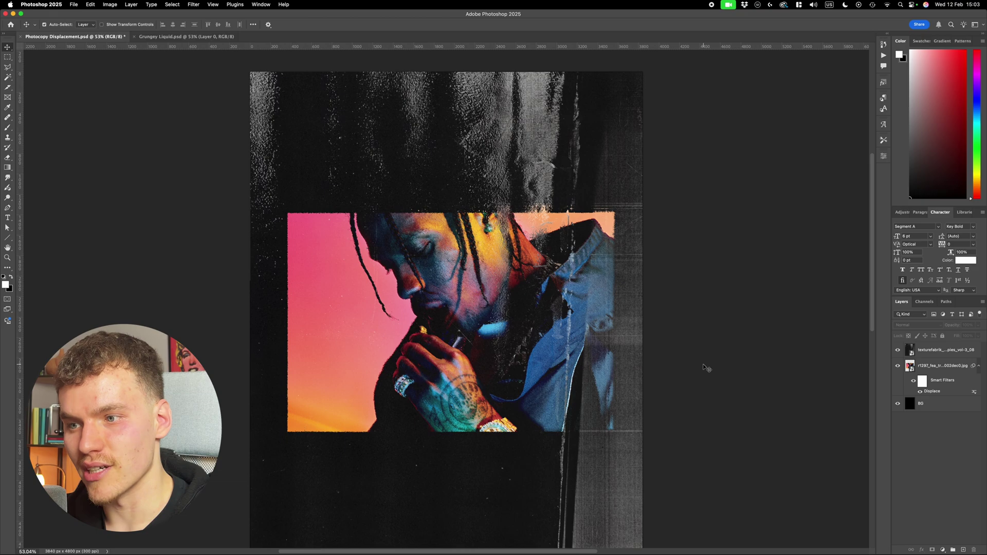
pyautogui.scroll(2, 513, 350)
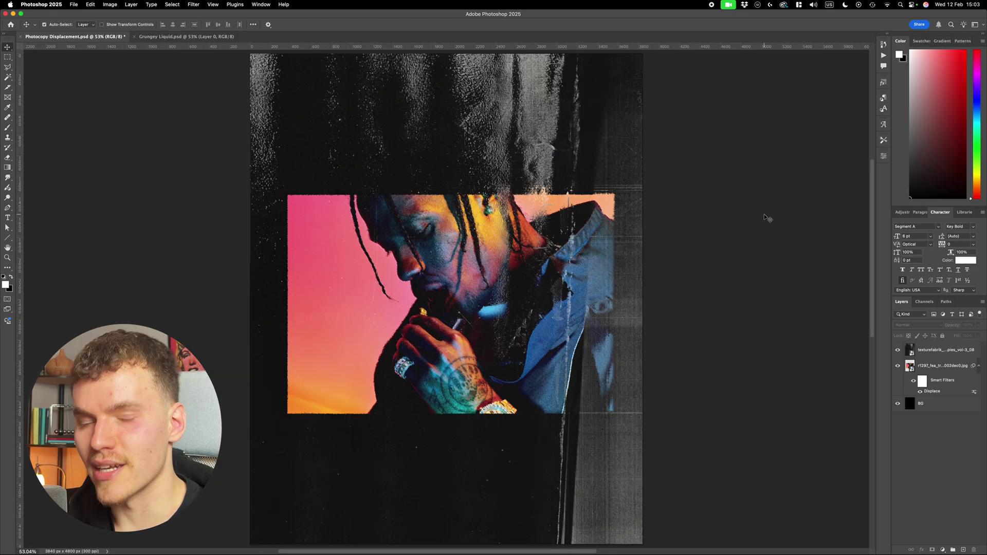